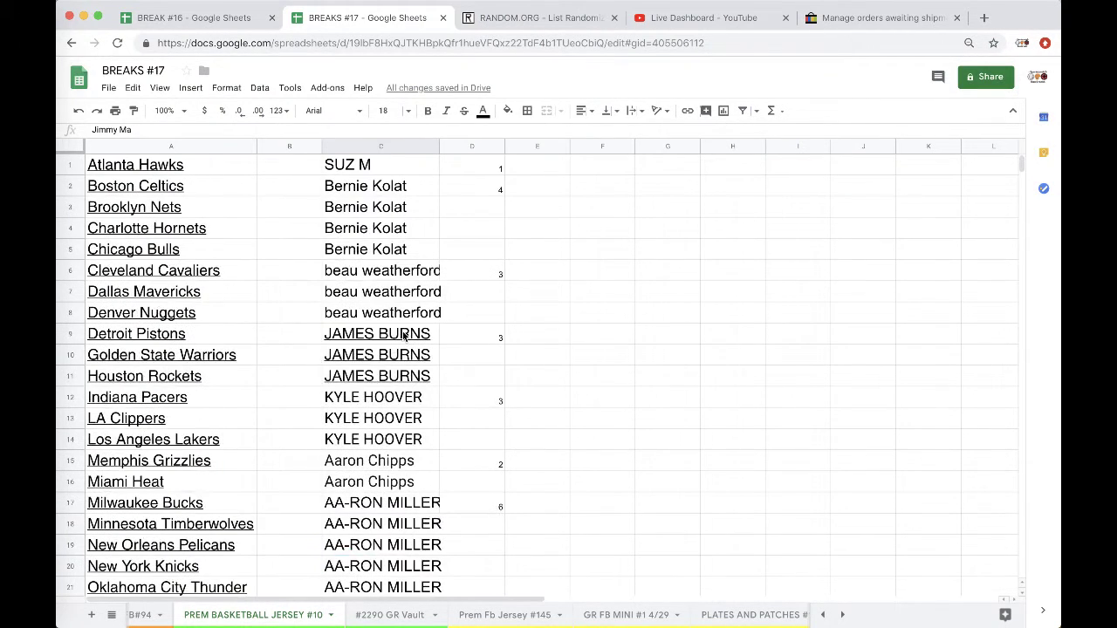
- Review the team list and copy the participant name column C of the PREM BASKETBALL JERSEY #10 sheet
scroll(400, 254, "down", 1)
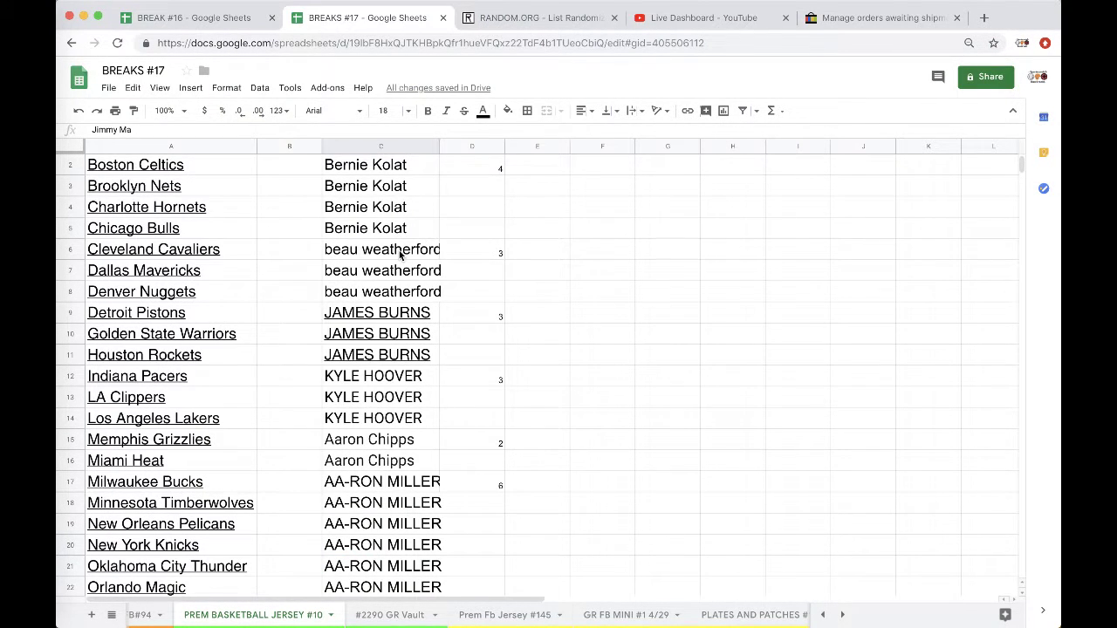
scroll(399, 254, "down", 1)
scroll(399, 254, "down", 1)
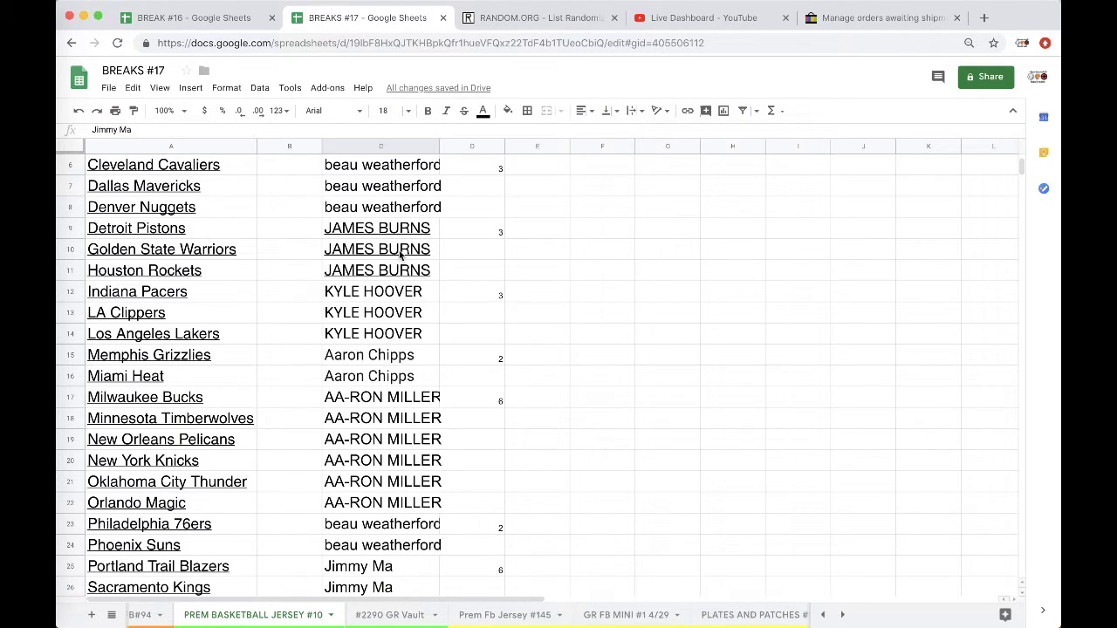
scroll(400, 254, "down", 1)
scroll(400, 254, "down", 2)
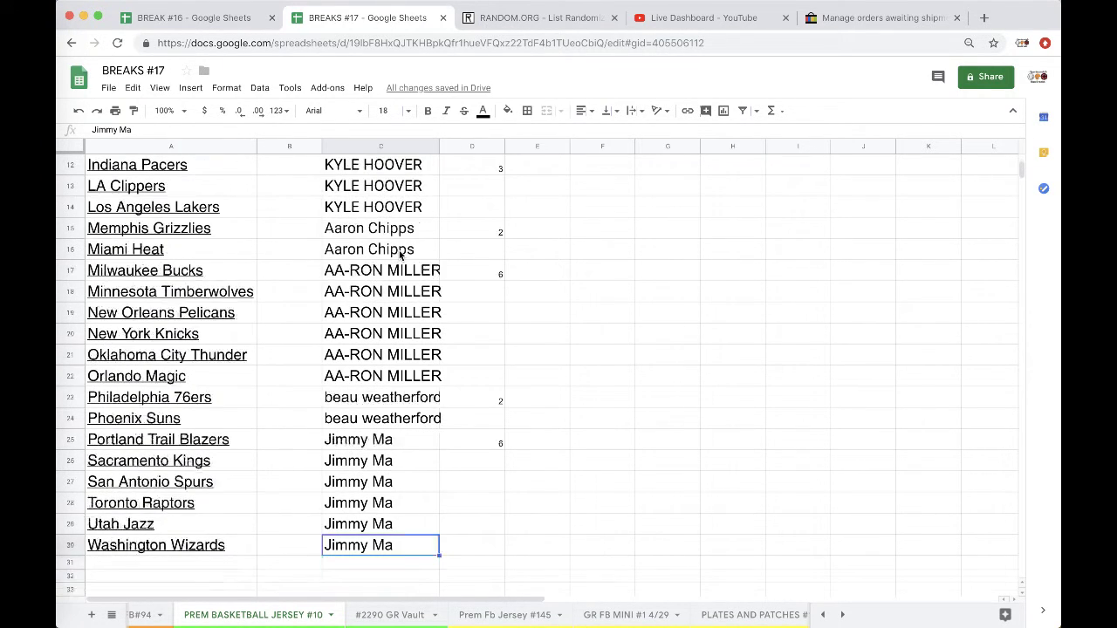
left_click(369, 147)
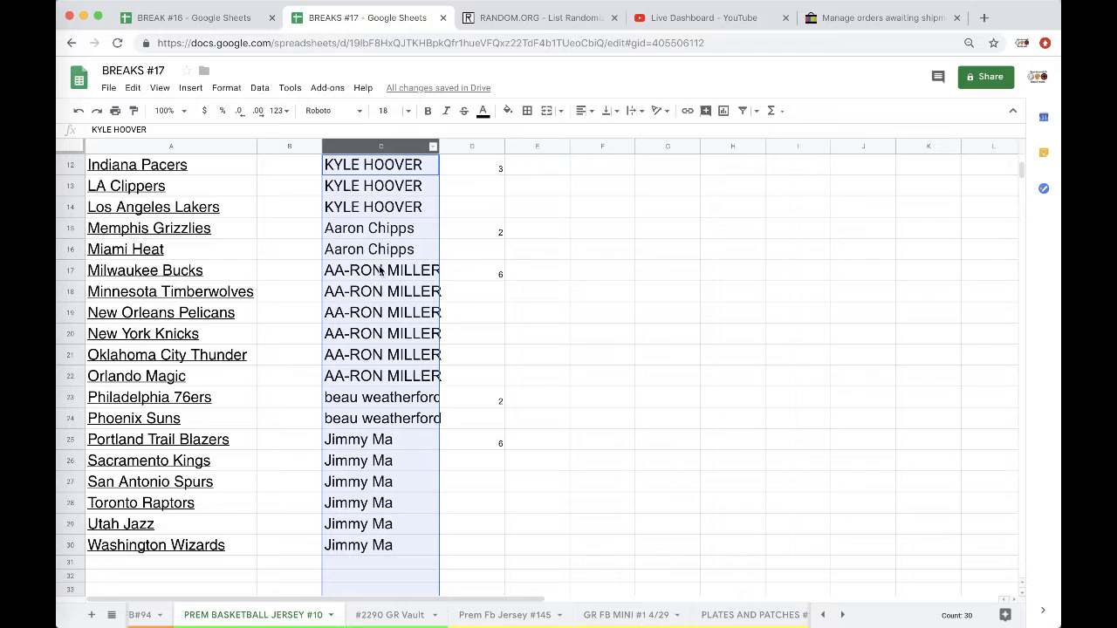
- Switch to RANDOM.ORG, load a blank List Randomizer form, enter the copied participant names and randomize them five times
left_click(555, 17)
left_click(527, 43)
key("Return")
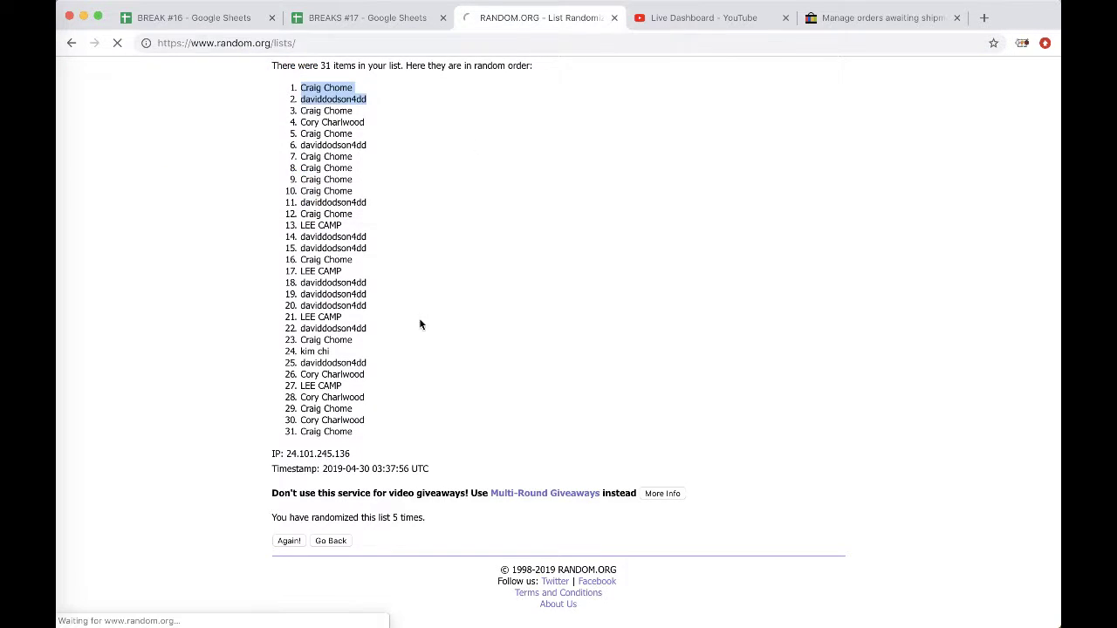
left_click(298, 512)
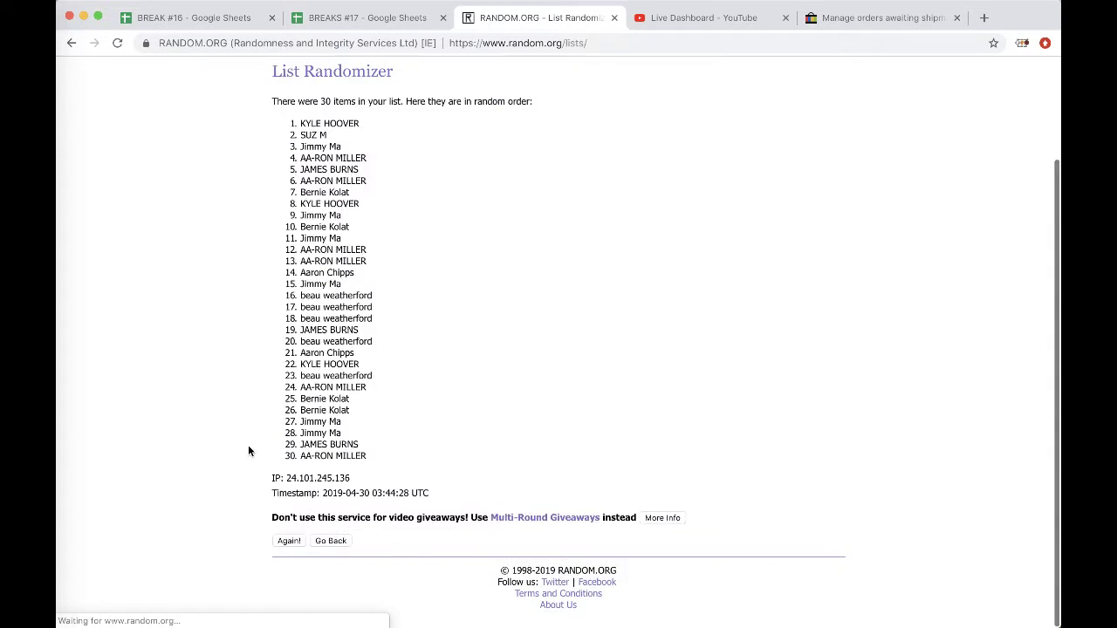
left_click(289, 541)
left_click(292, 542)
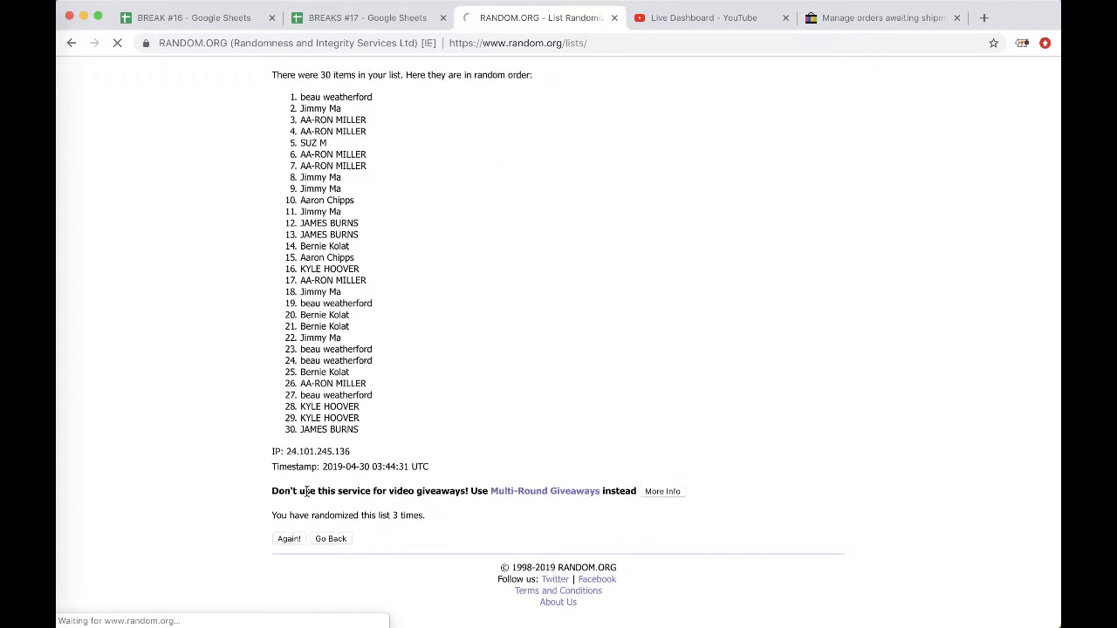
left_click(291, 543)
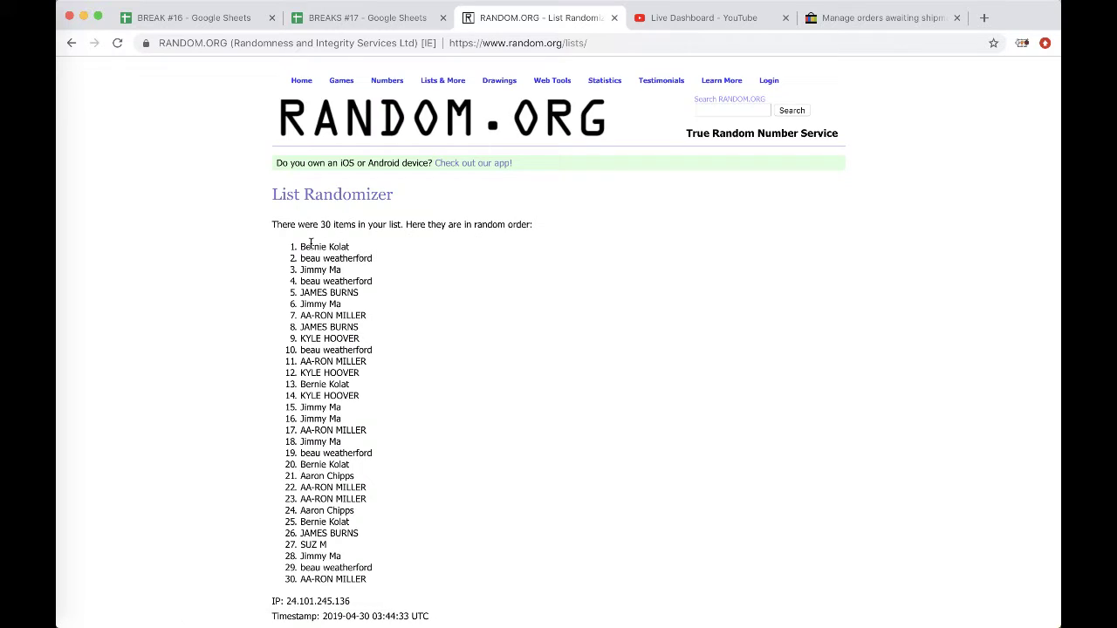
- Copy all 30 randomized names and paste them into column B of the BREAKS #17 spreadsheet, starting at B1
left_click_drag(300, 247, 377, 430)
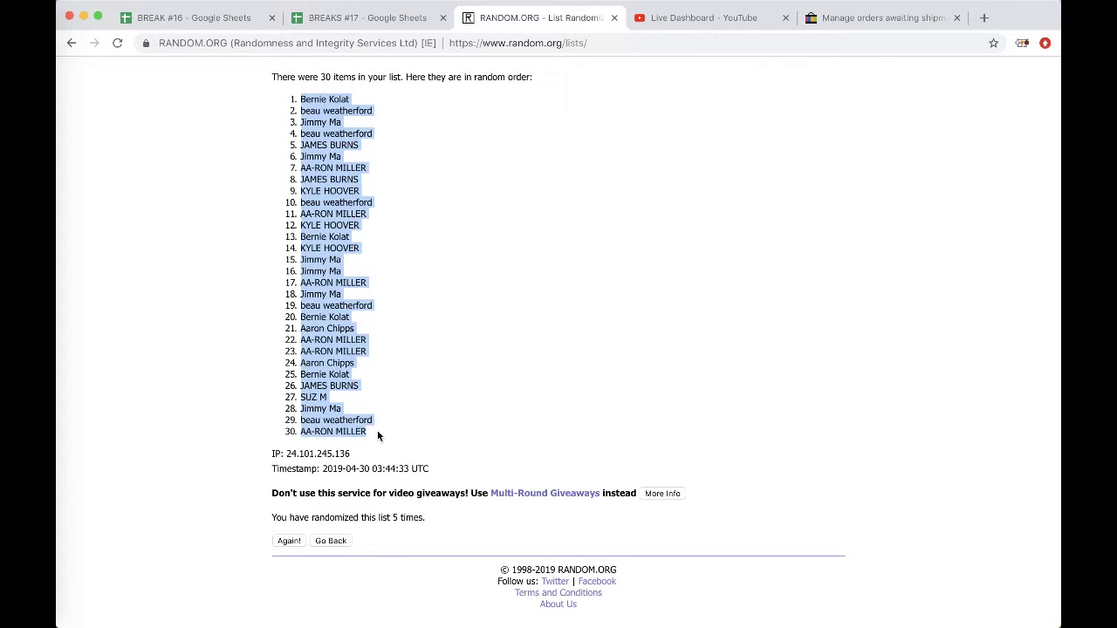
left_click(367, 18)
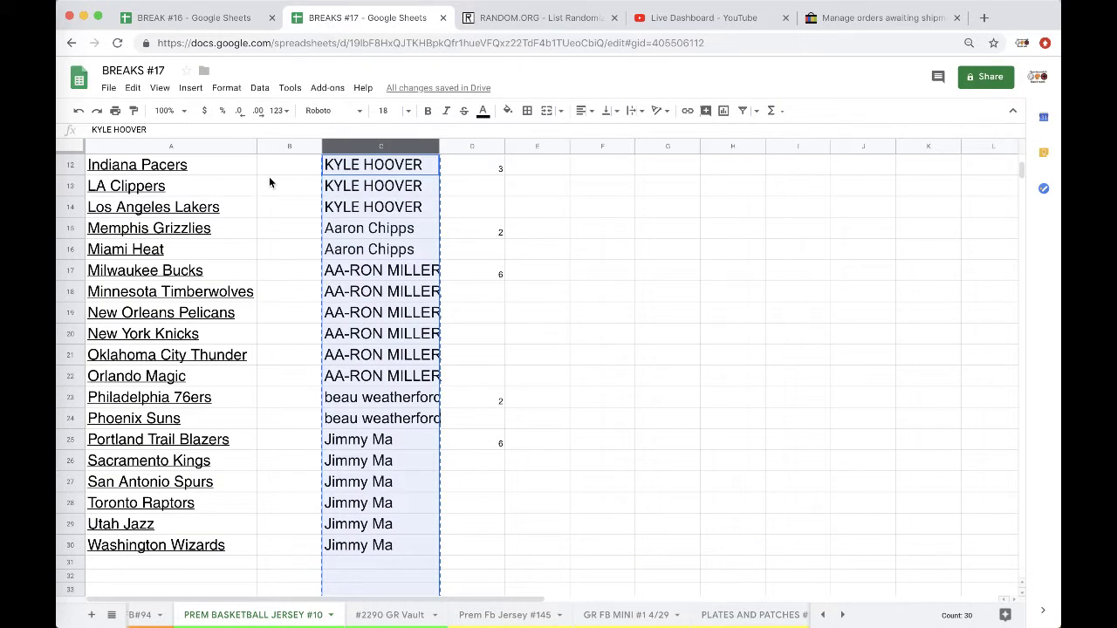
scroll(269, 176, "up", 3)
left_click(272, 164)
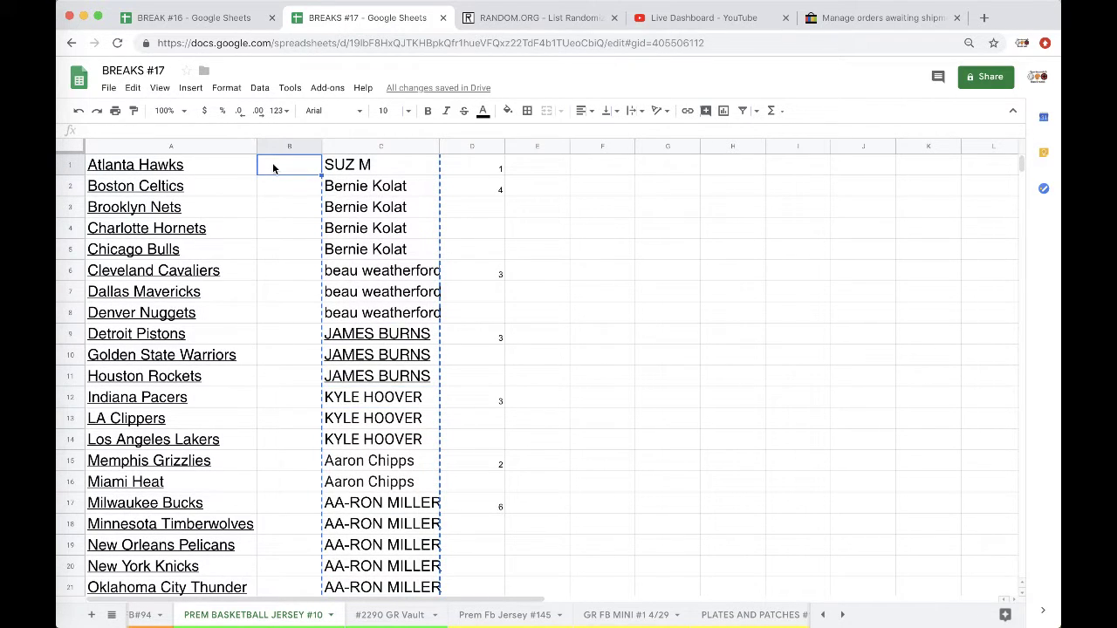
key("ctrl+v")
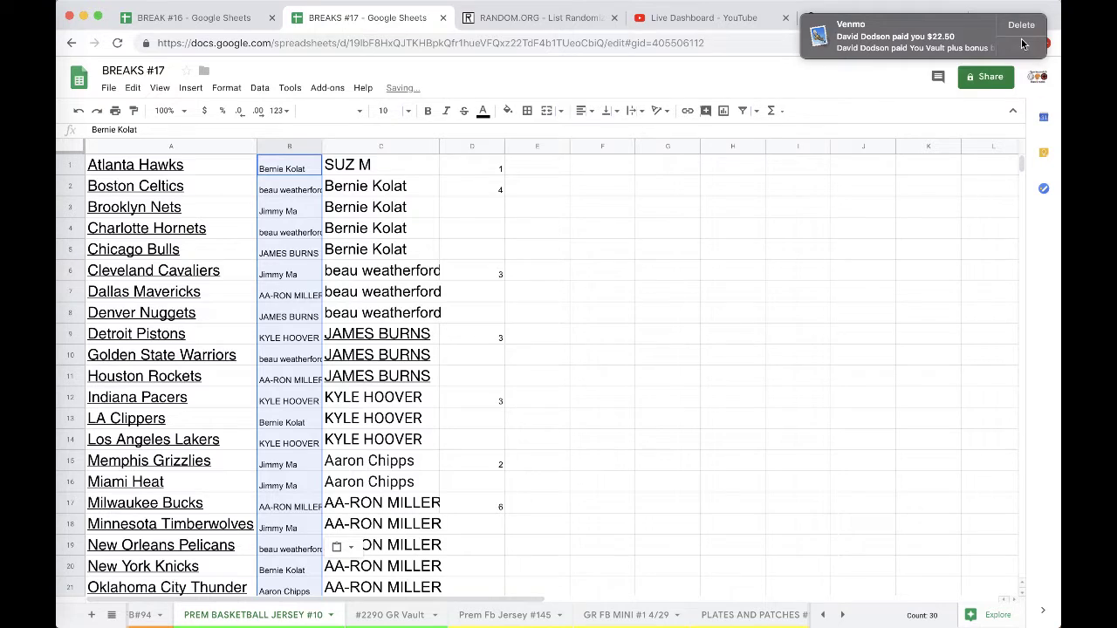
- Set the pasted names in column B to font size 18 and fit the column width to them
left_click(393, 112)
left_click(392, 298)
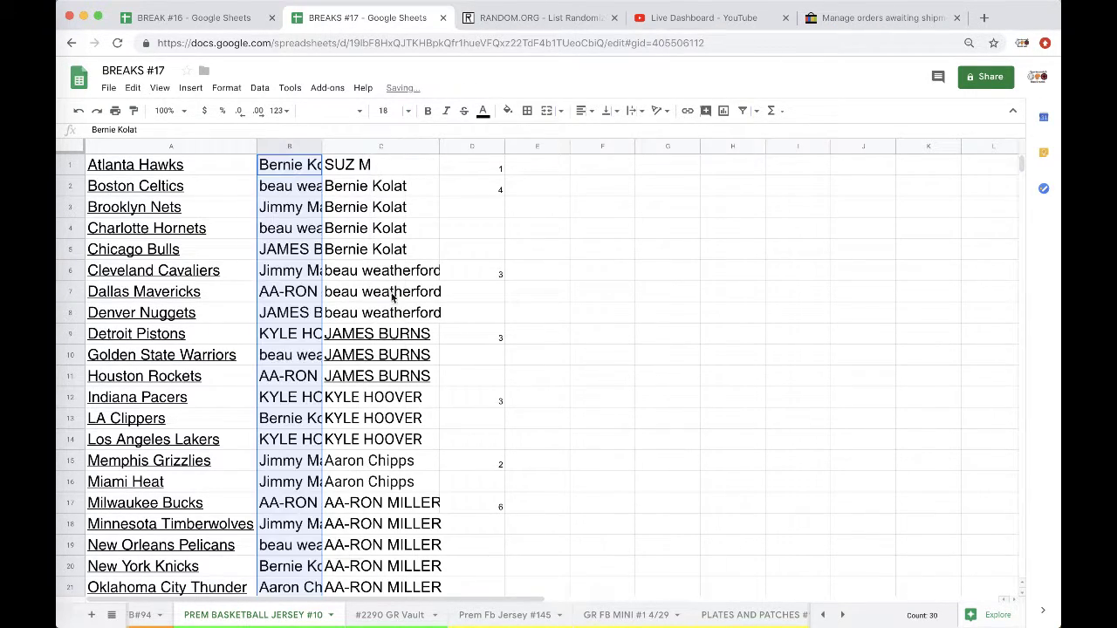
double_click(321, 146)
left_click(320, 172)
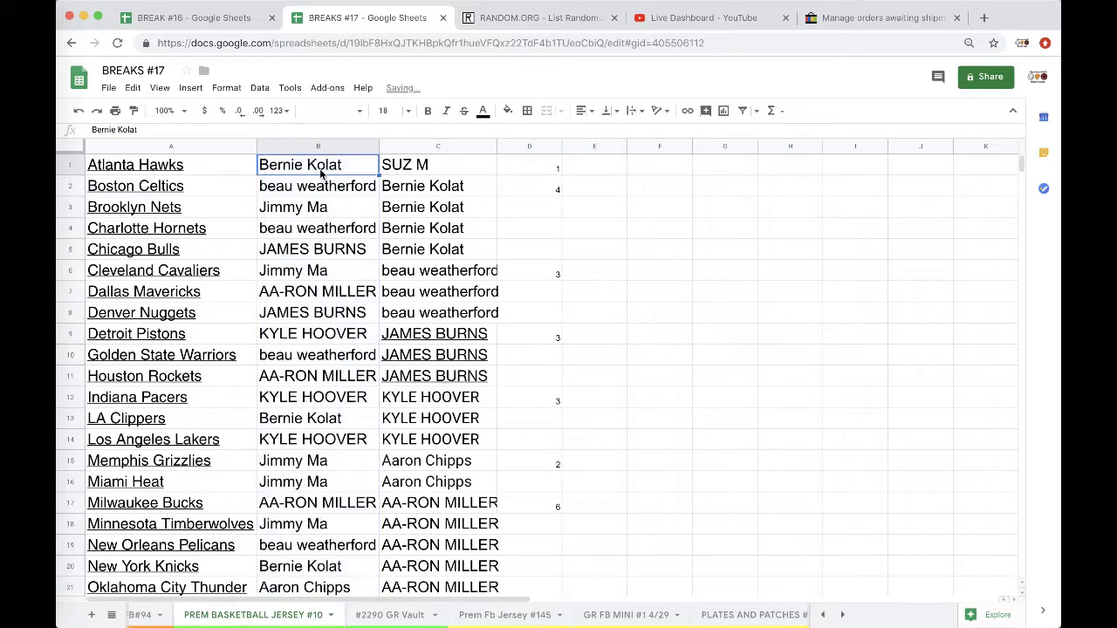
- Examine which participant in column B is assigned to each team, from Atlanta Hawks through Washington Wizards
left_click(340, 211)
scroll(340, 209, "down", 2)
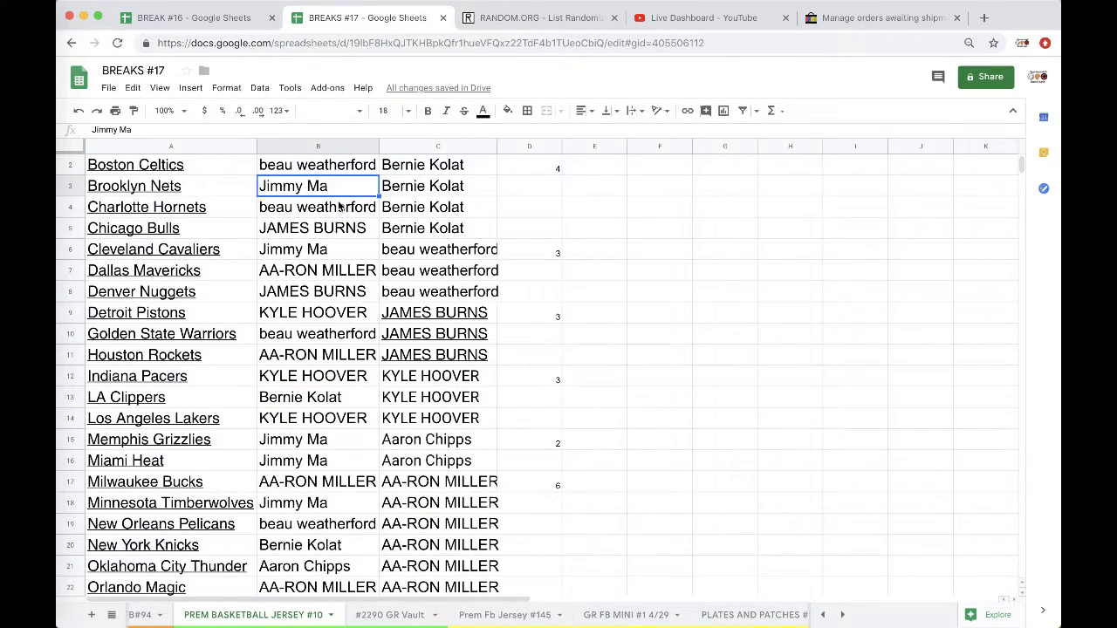
scroll(339, 206, "down", 1)
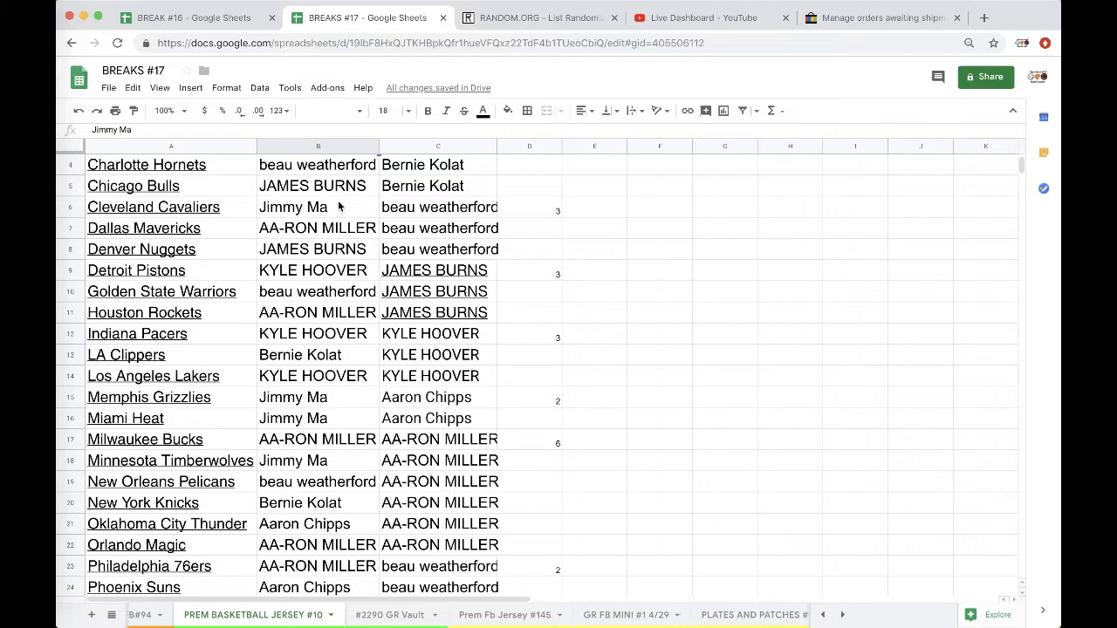
scroll(350, 200, "down", 1)
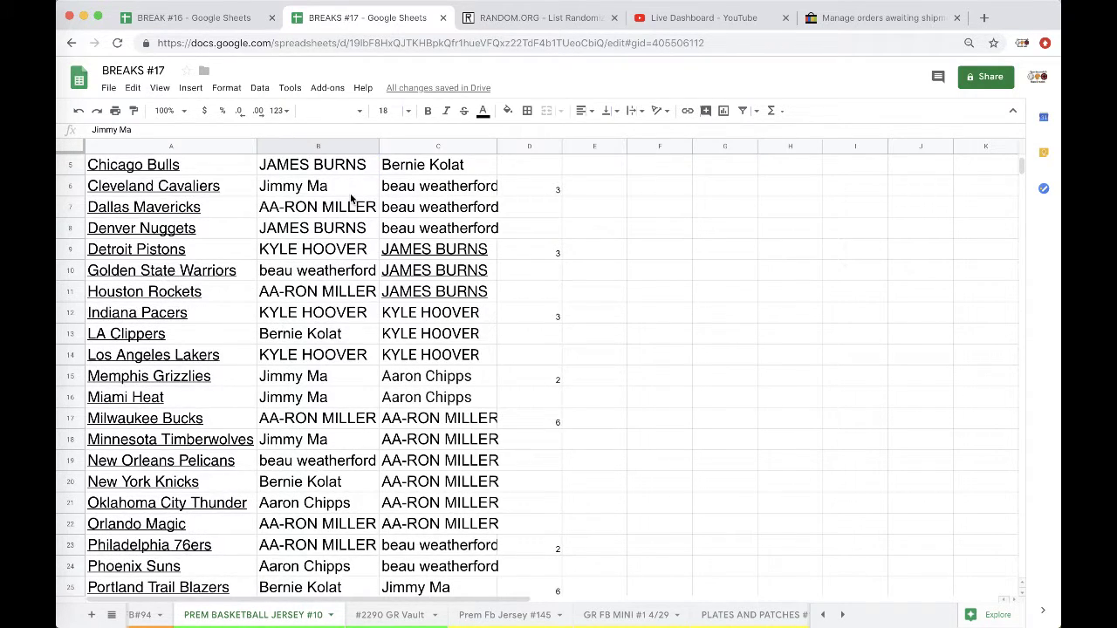
scroll(350, 199, "down", 1)
scroll(350, 200, "down", 1)
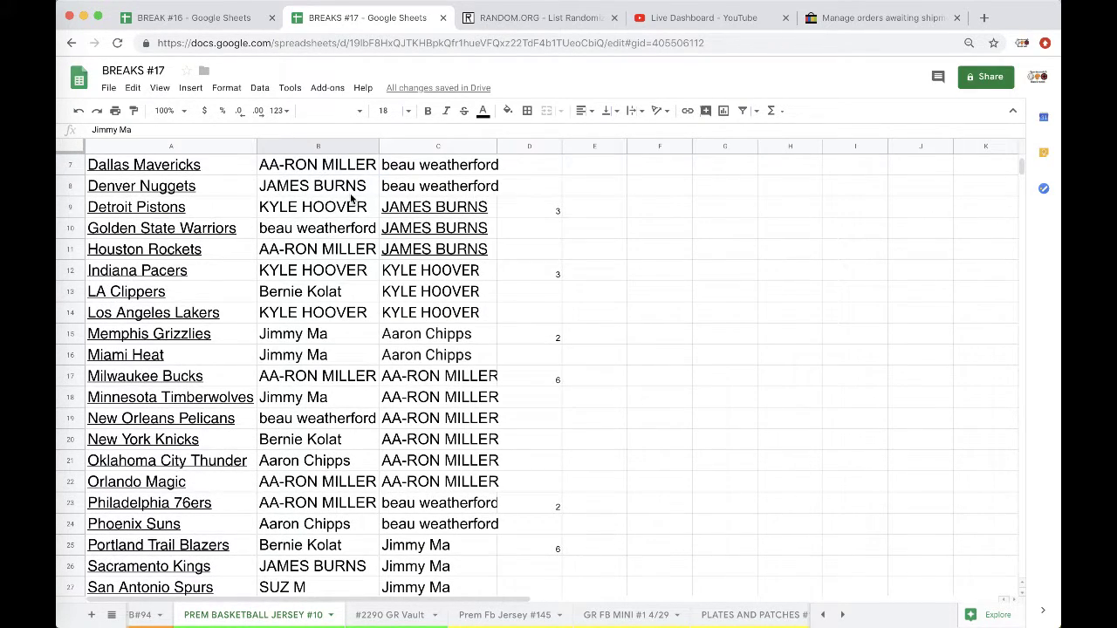
scroll(350, 200, "up", 4)
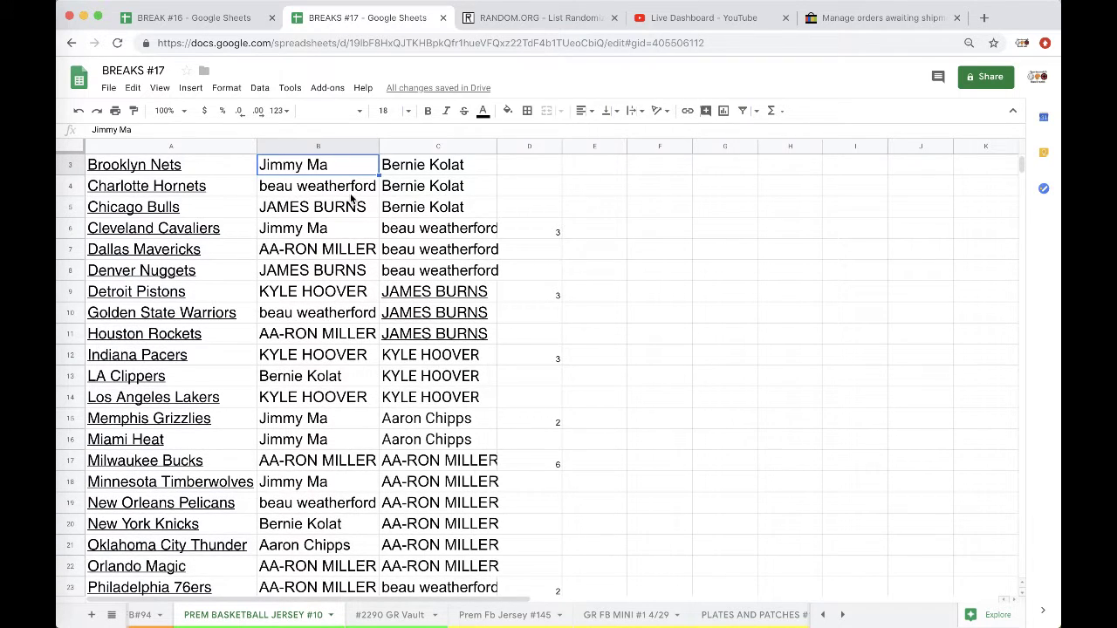
scroll(350, 200, "down", 2)
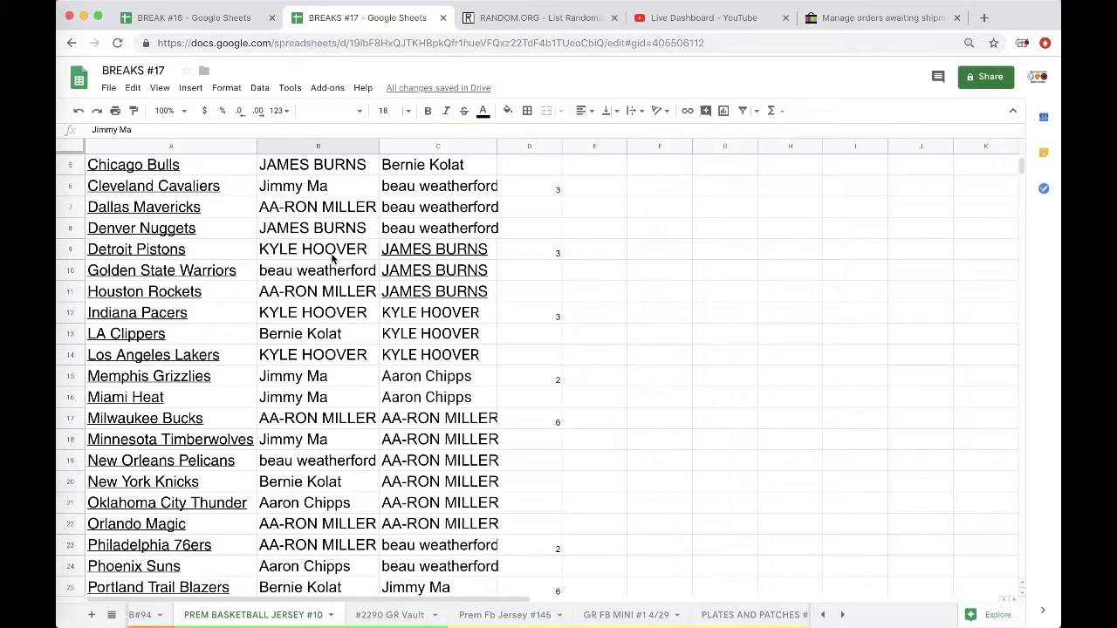
scroll(331, 258, "down", 3)
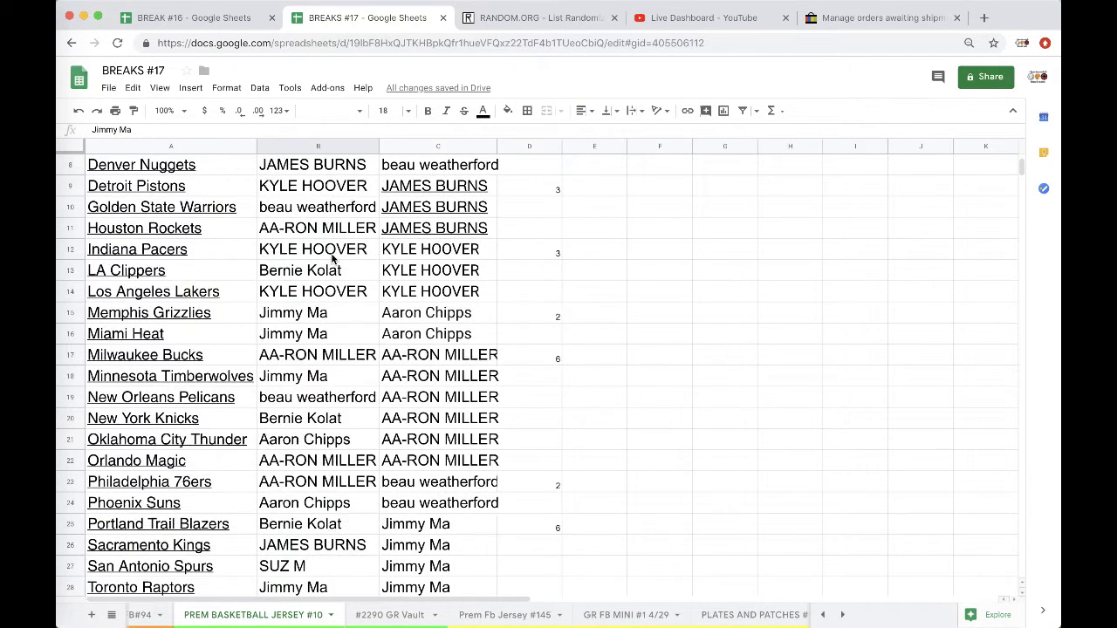
scroll(332, 258, "down", 1)
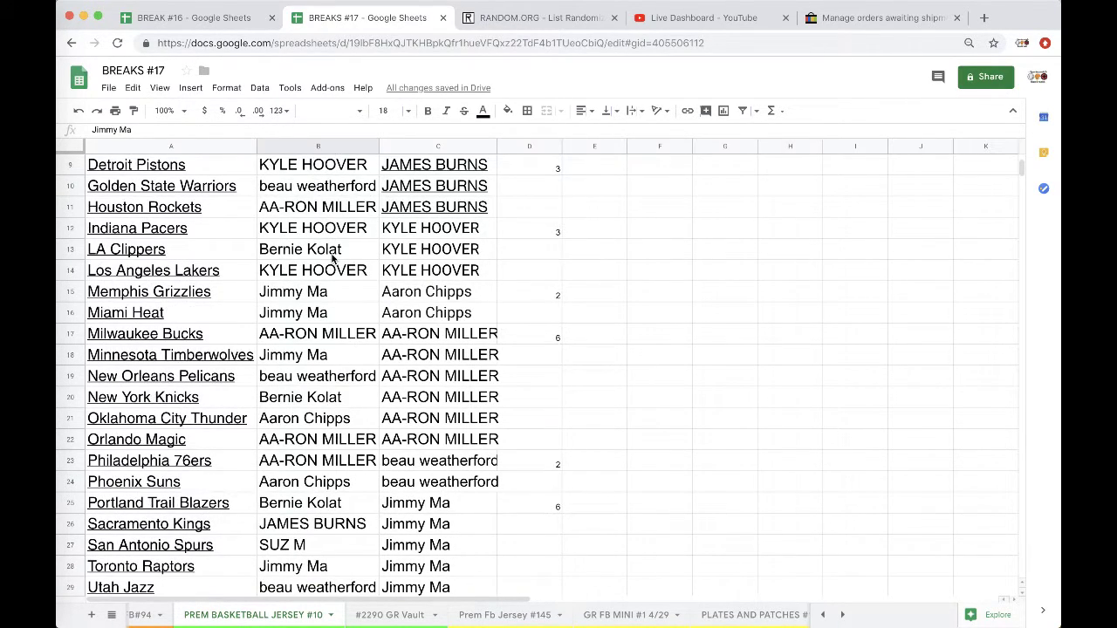
scroll(331, 258, "down", 1)
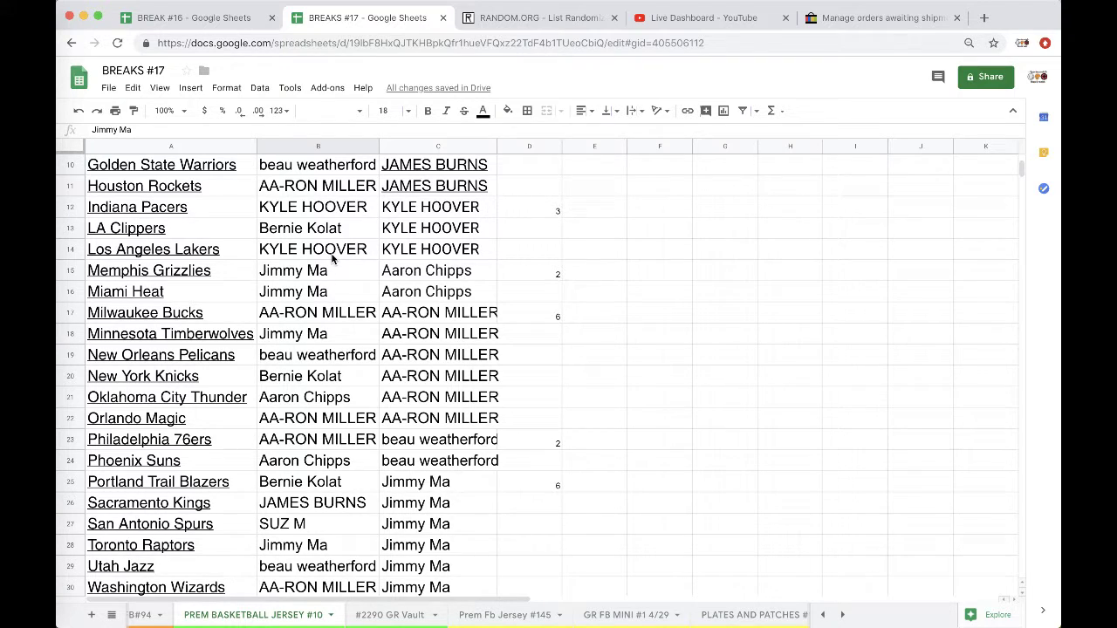
scroll(332, 258, "down", 1)
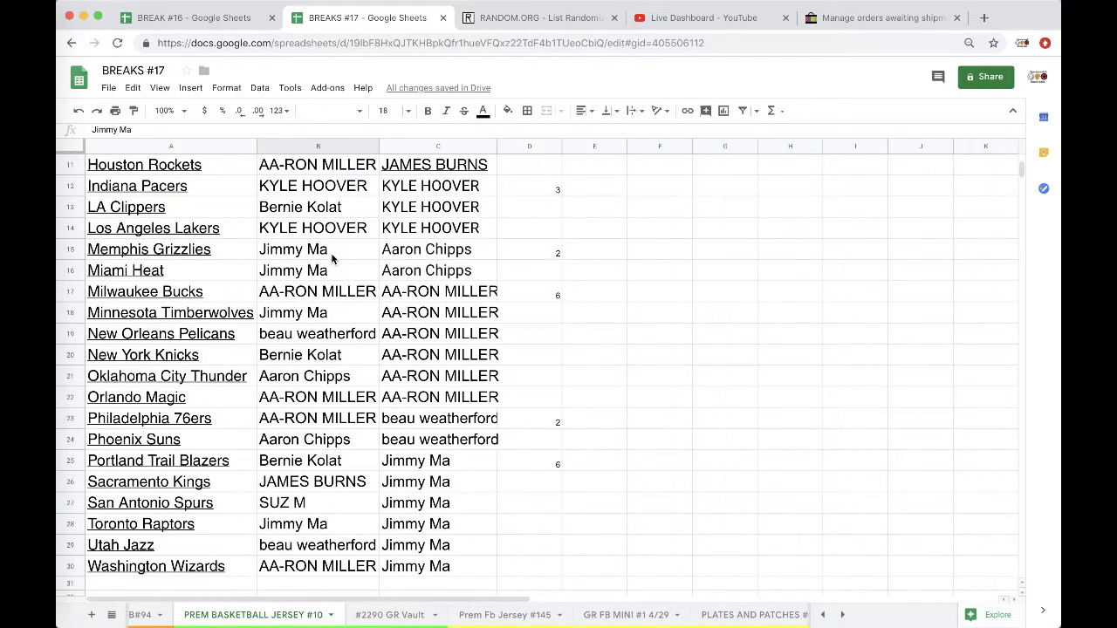
scroll(331, 258, "down", 1)
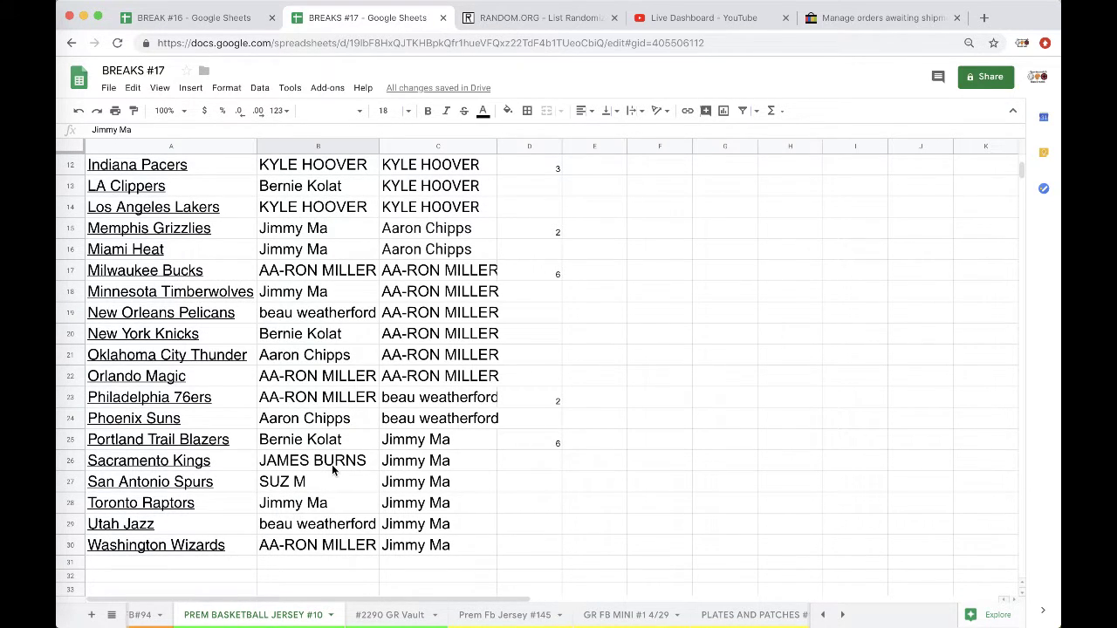
scroll(332, 467, "up", 10)
scroll(332, 504, "up", 1)
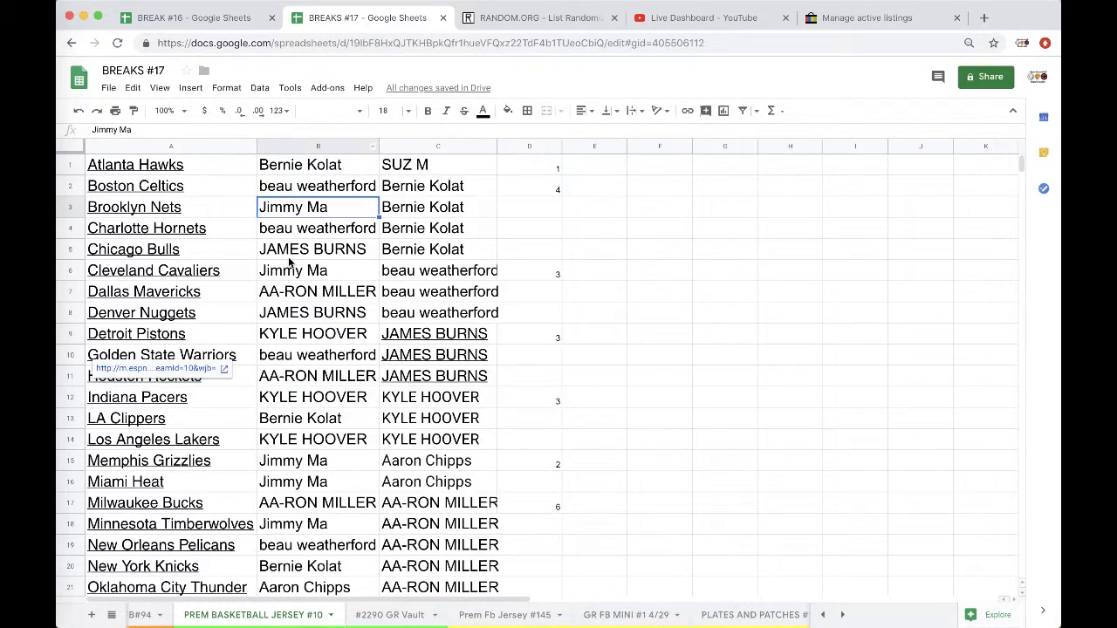
- Highlight the participant name beside Golden State Warriors, cell B10, with a yellow fill
scroll(289, 262, "down", 2)
left_click(291, 291)
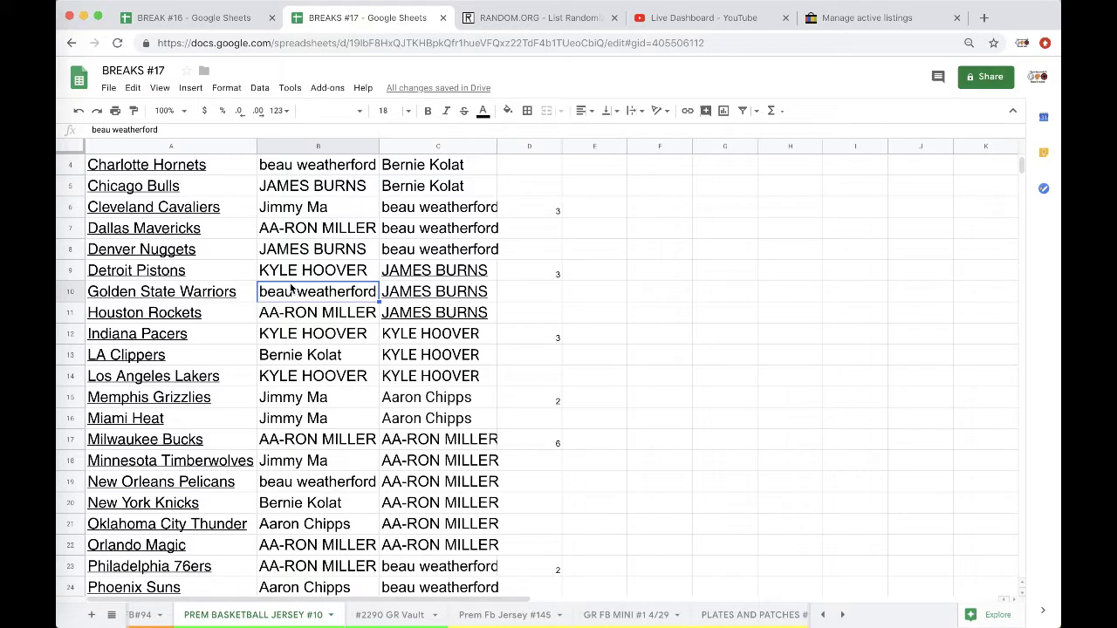
left_click(507, 110)
left_click(551, 171)
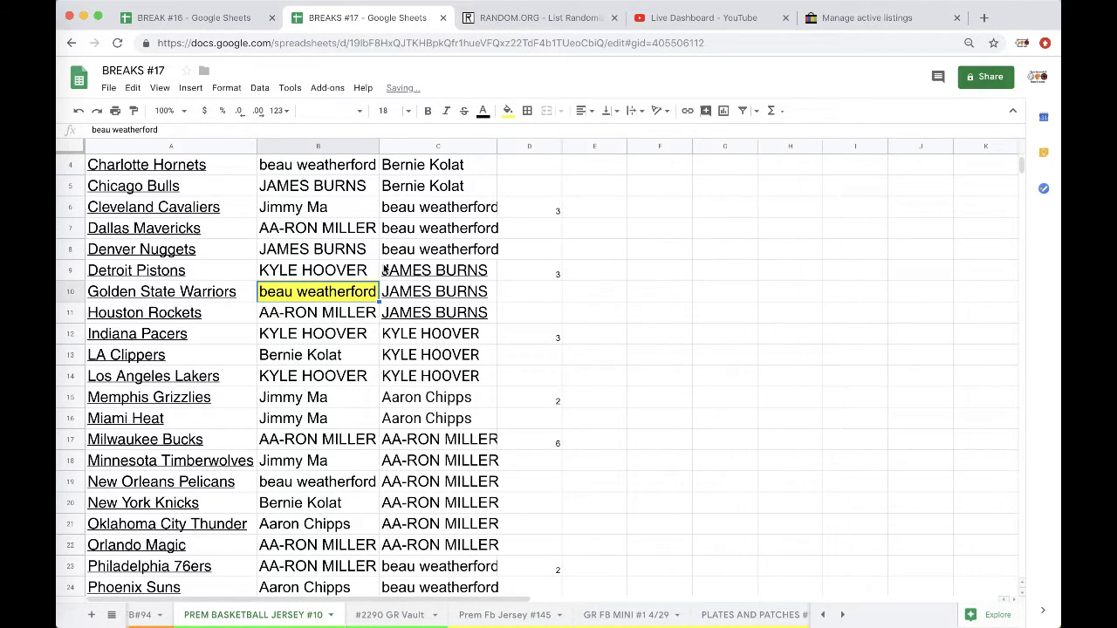
scroll(307, 302, "up", 2)
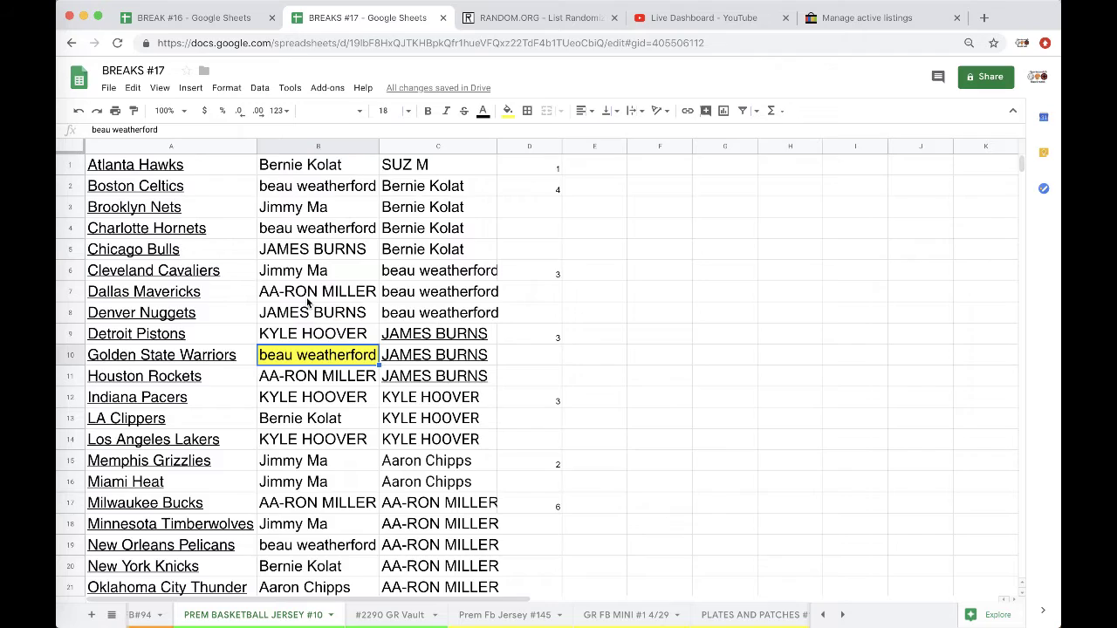
- Copy the original participant name list in column C again
scroll(340, 376, "down", 4)
scroll(390, 424, "up", 3)
left_click(478, 146)
key("ctrl+c")
scroll(471, 297, "down", 4)
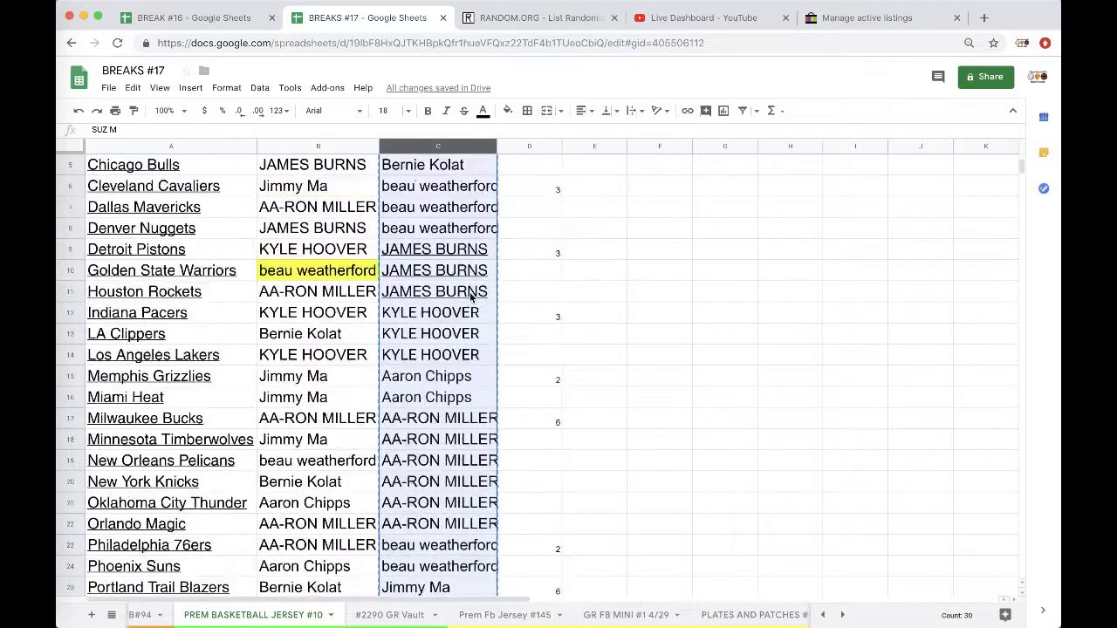
scroll(471, 279, "up", 2)
- Reload the RANDOM.ORG List Randomizer with an empty form, paste in the copied participant names and randomize them
left_click(522, 21)
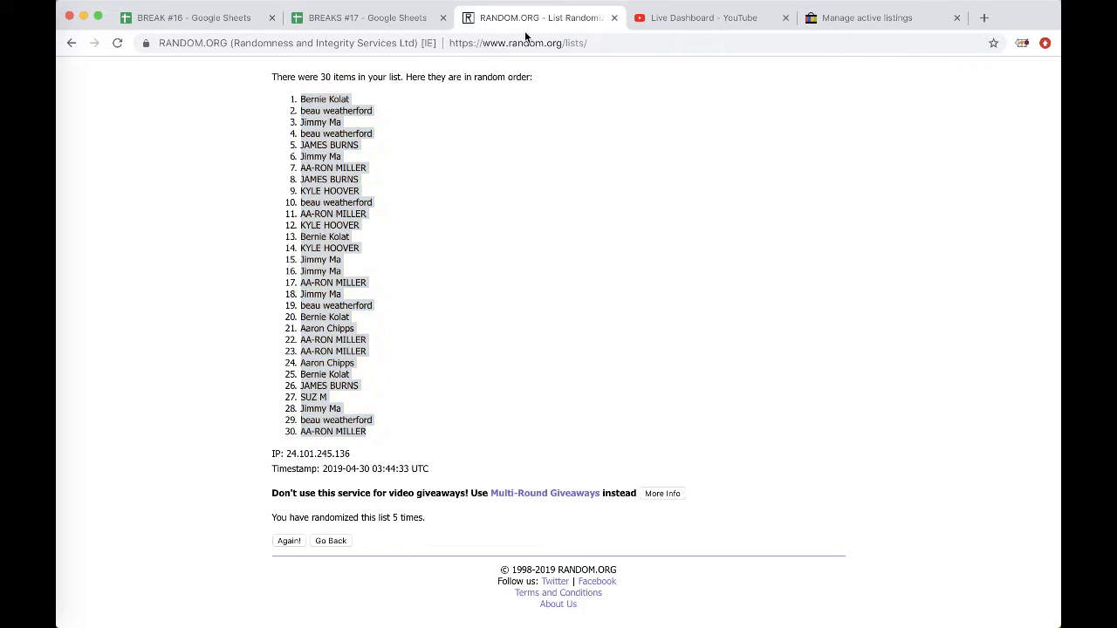
left_click(526, 40)
key("Return")
left_click(320, 389)
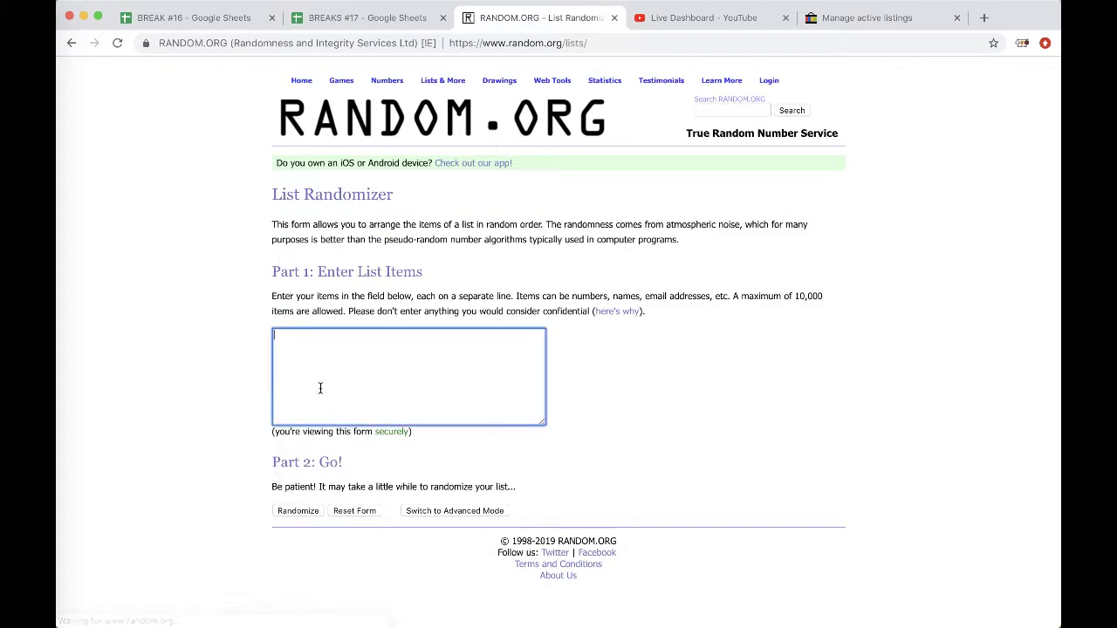
key("ctrl+v")
left_click(297, 511)
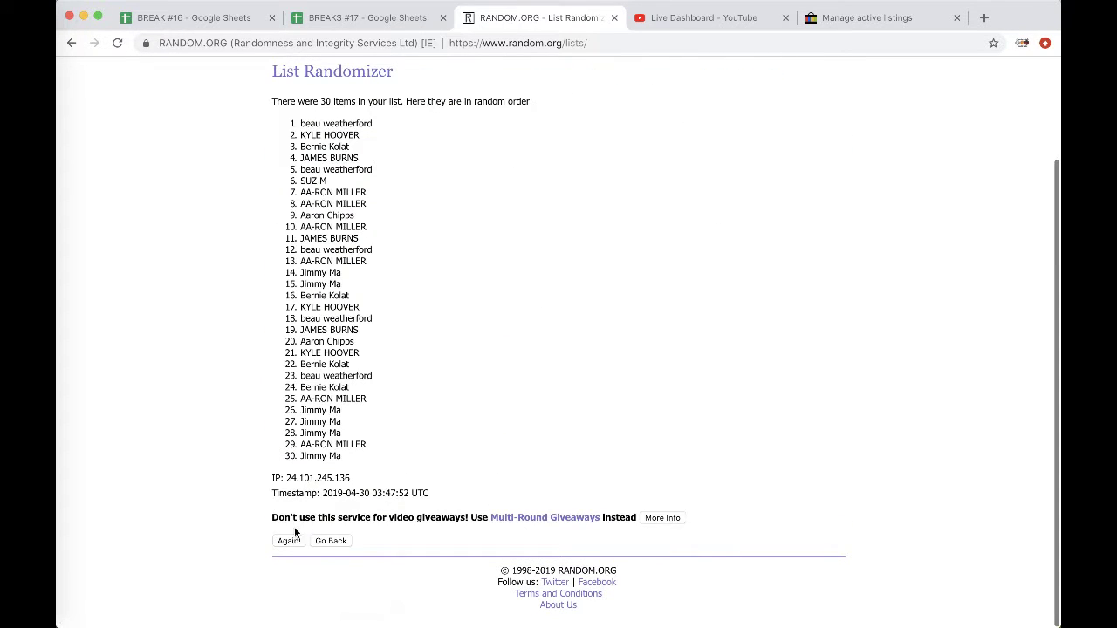
- Randomize the same participant list again several more times
left_click(288, 541)
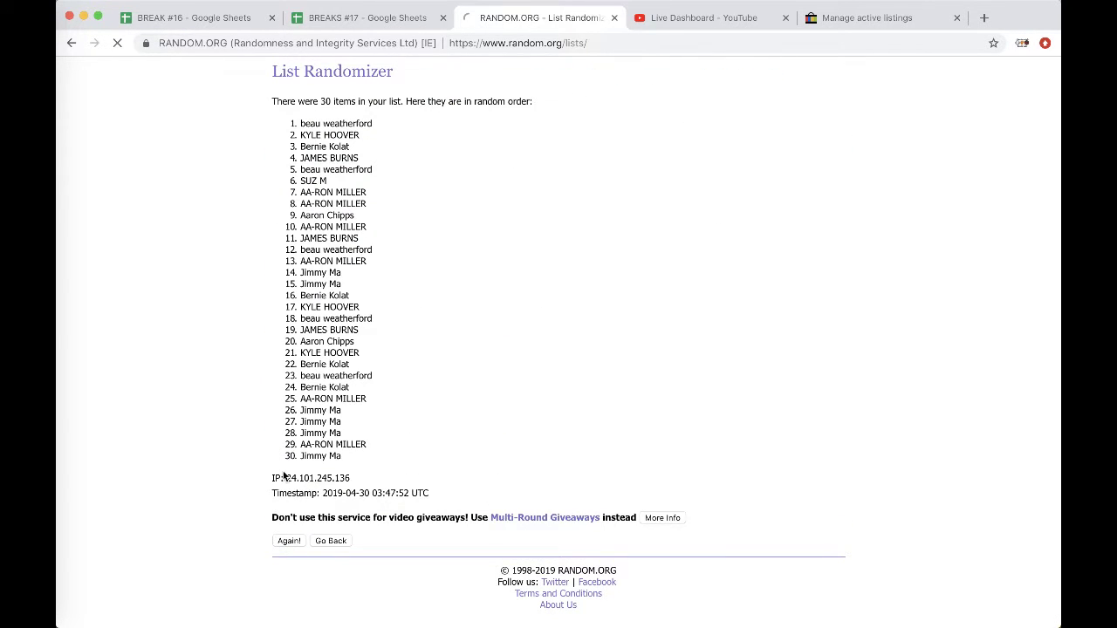
left_click(288, 541)
left_click(288, 541)
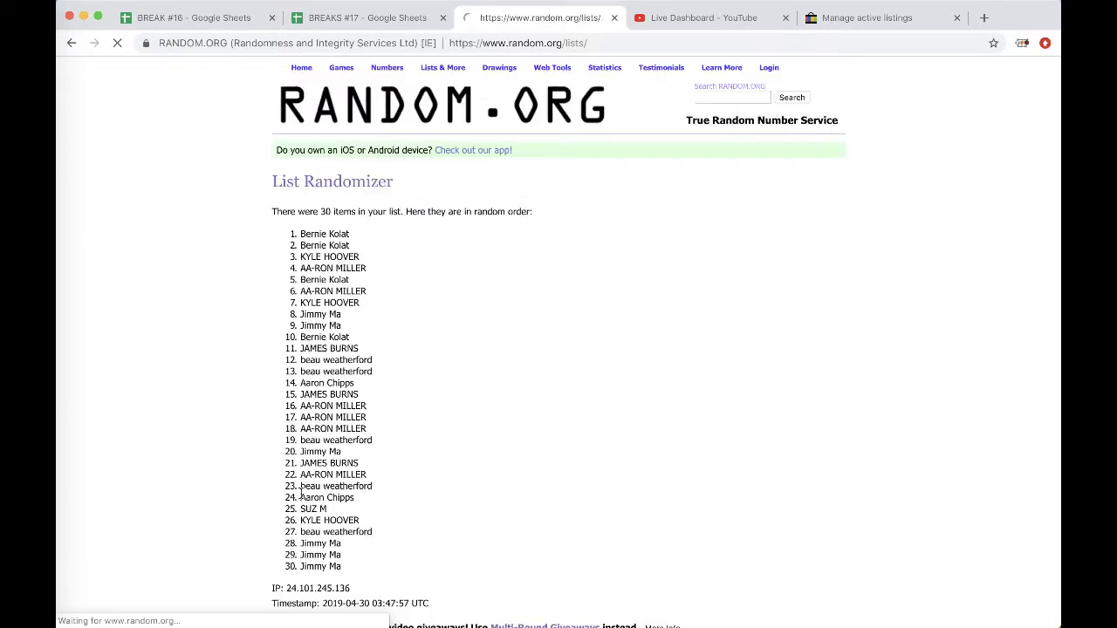
left_click(288, 541)
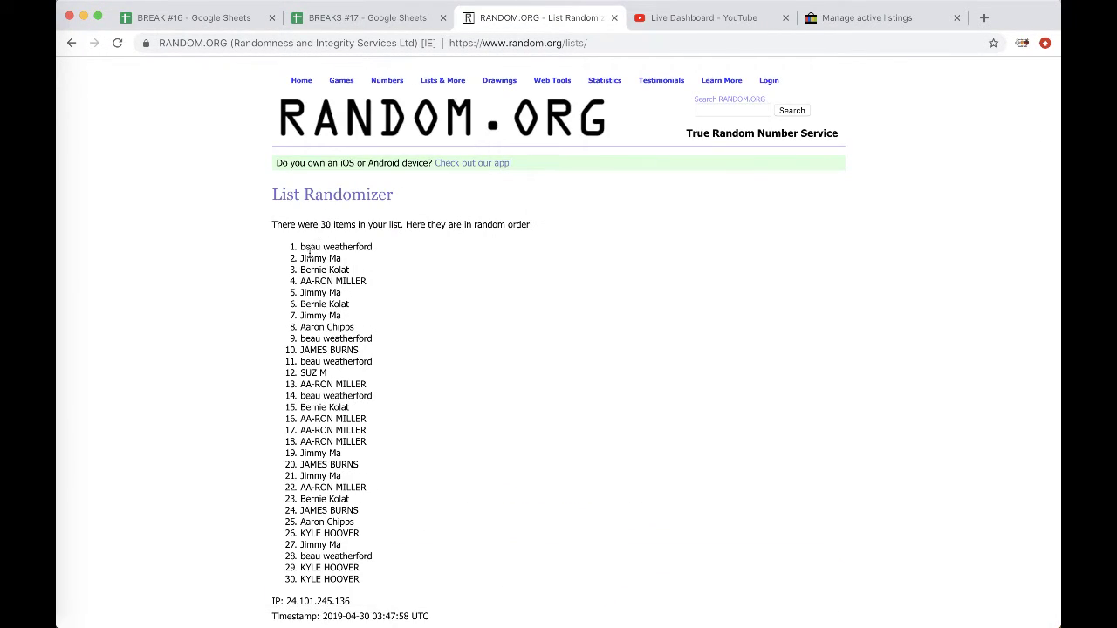
- Copy the first name of the randomized list into cell C22 beside New York Giants on the BB FB#94 sheet of BREAKS #17
left_click_drag(300, 258, 342, 259)
triple_click(305, 247)
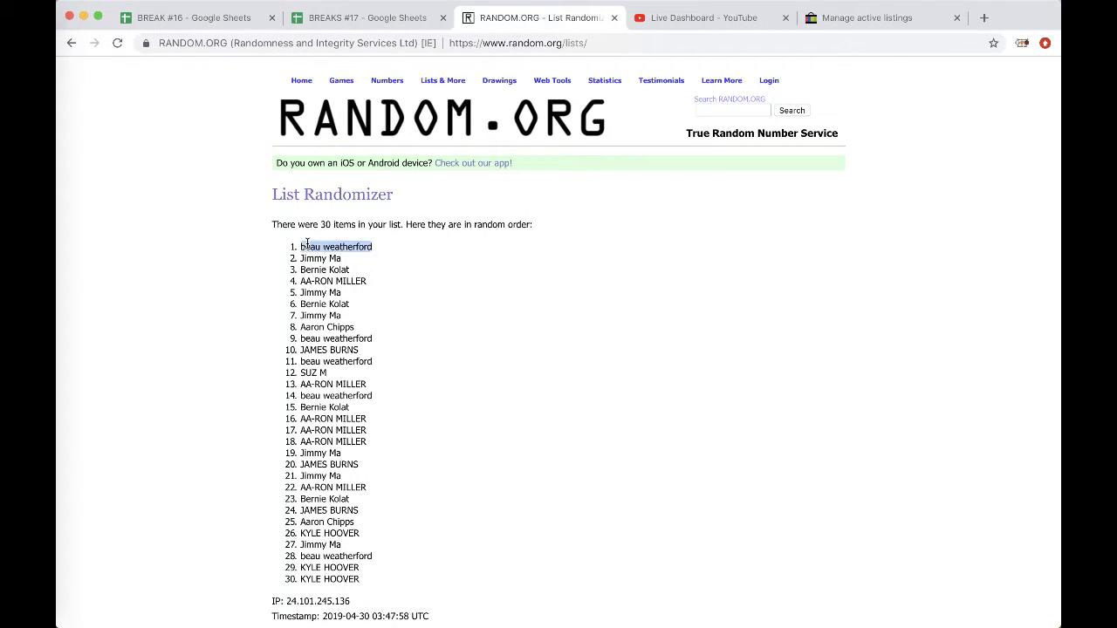
left_click(377, 22)
scroll(328, 616, "left", 3)
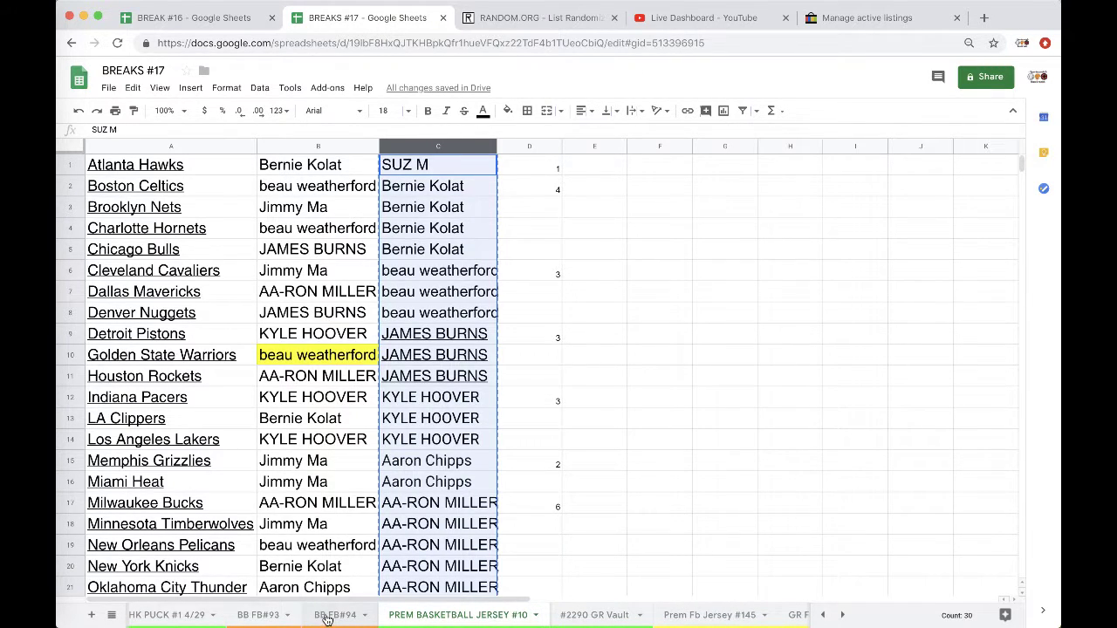
left_click(335, 615)
left_click(394, 461)
key("cmd+v")
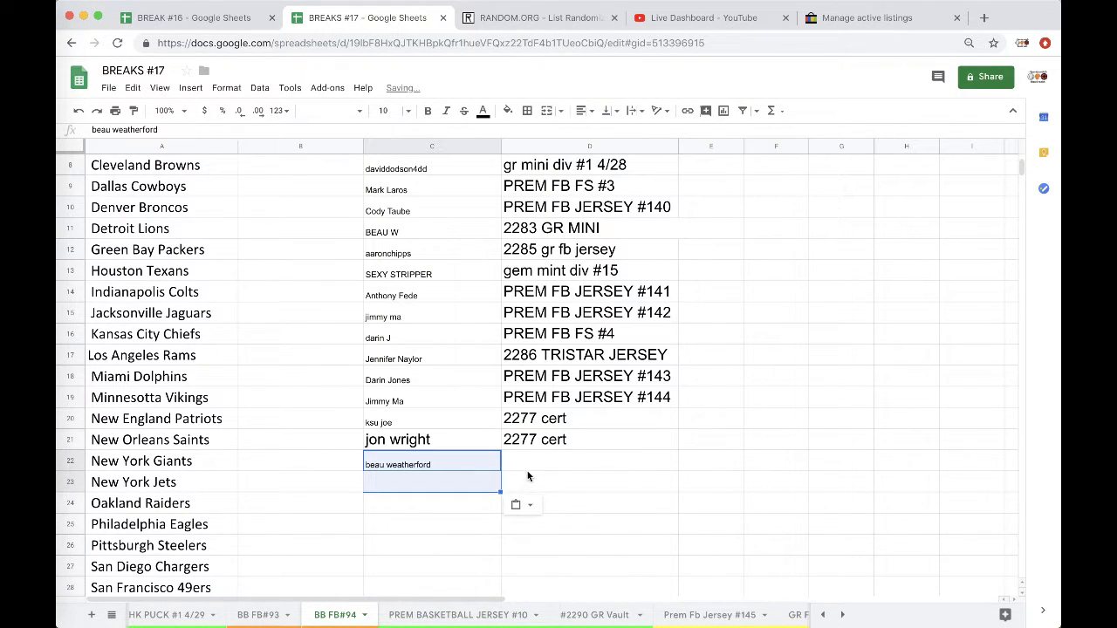
- Label the New York Giants entry in cell D22 as "prem bk jersey #10"
left_click(528, 466)
scroll(564, 343, "up", 2)
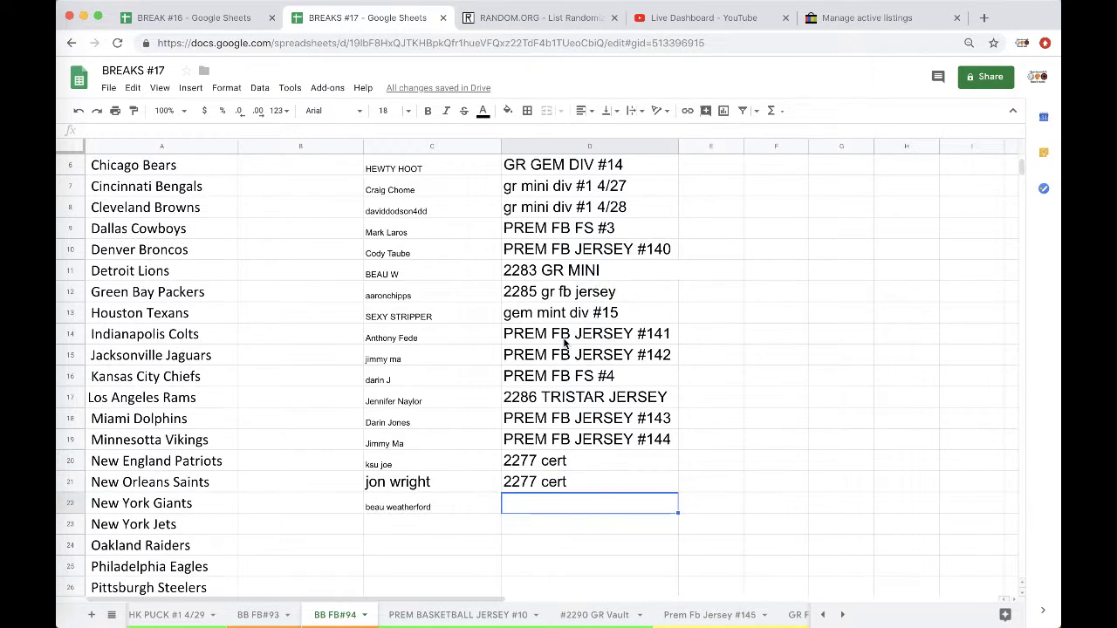
scroll(575, 259, "up", 3)
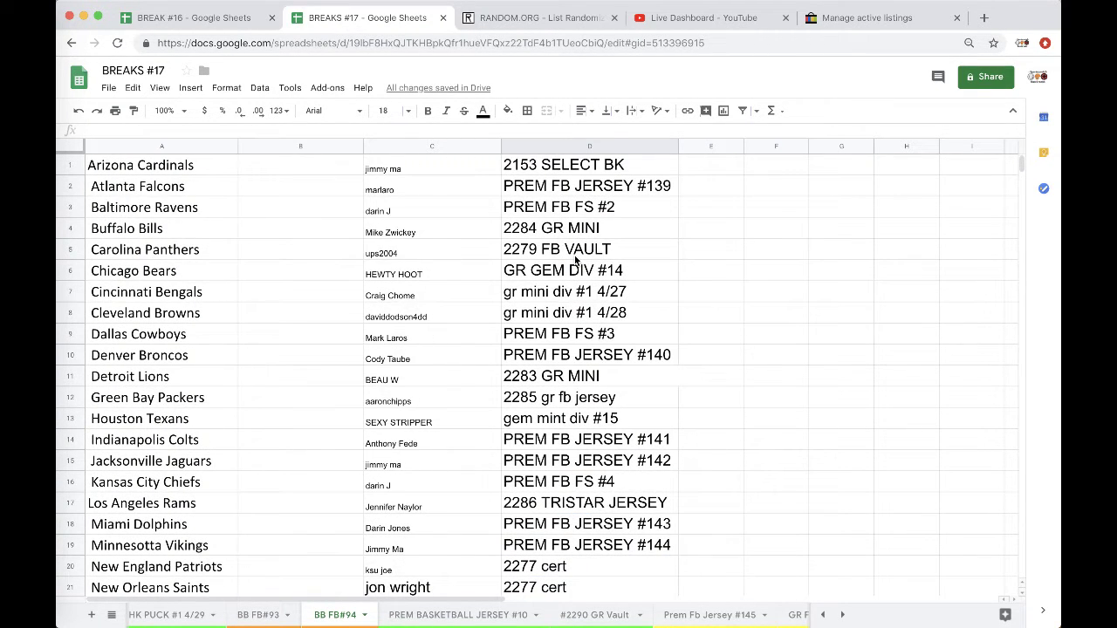
scroll(583, 249, "down", 2)
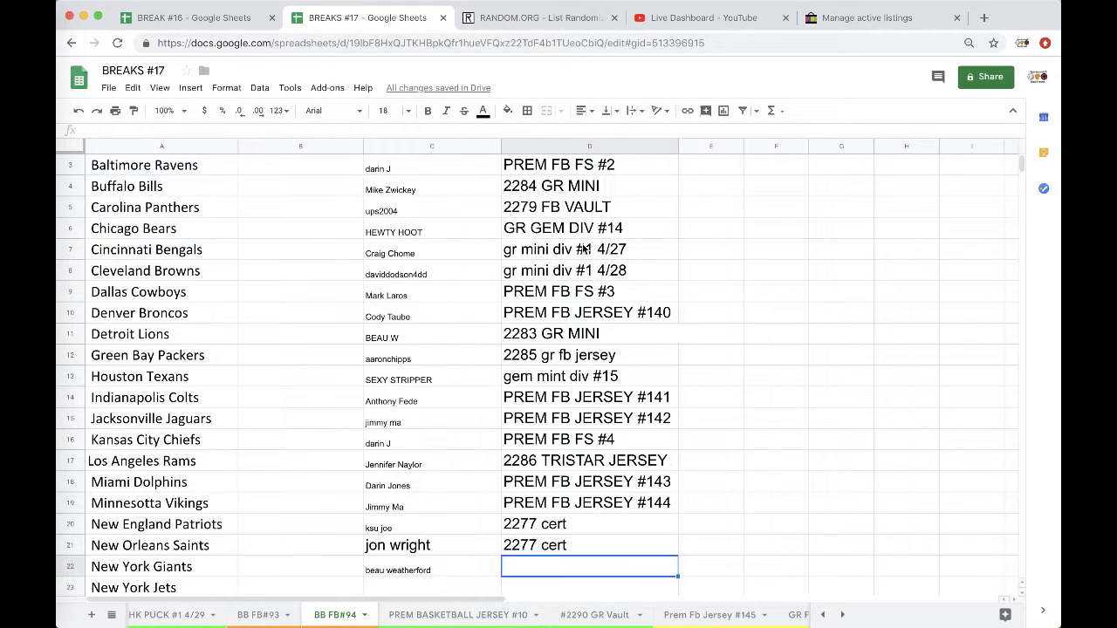
type("prem bk")
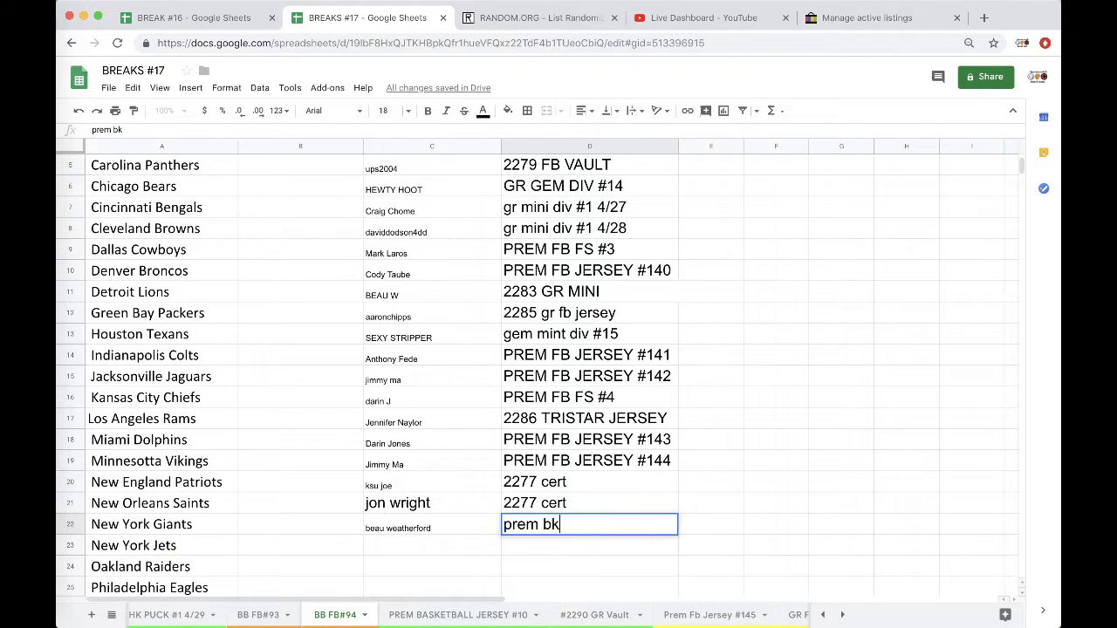
type(" jers")
key("BackSpace")
type("ers")
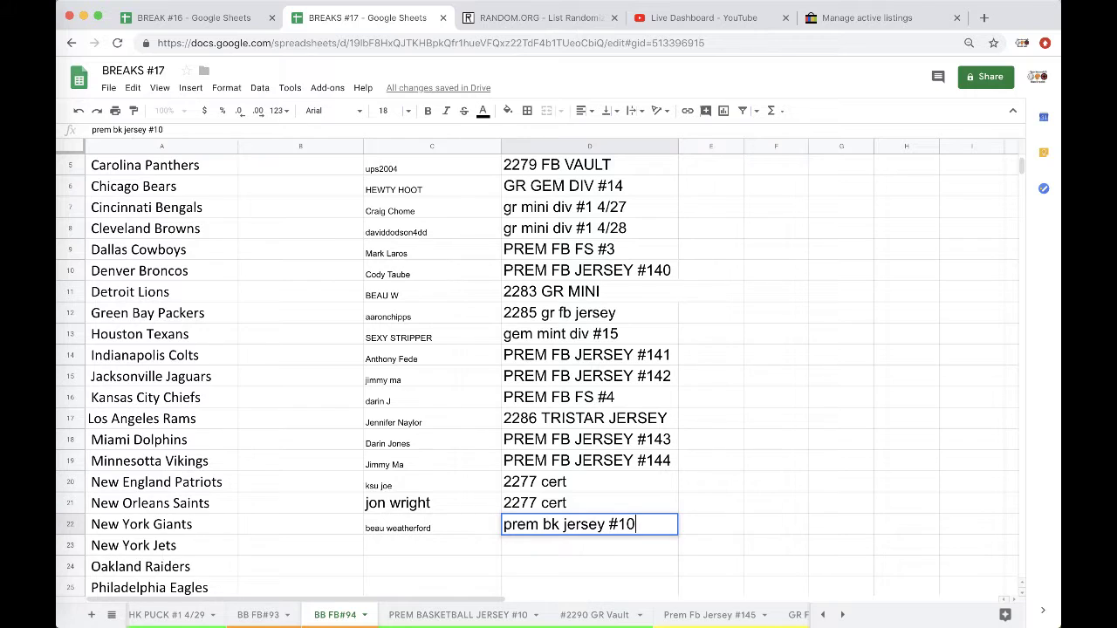
- Move the PREM BASKETBALL JERSEY #10 sheet ahead of the BB FB#93 sheet
left_click(460, 615)
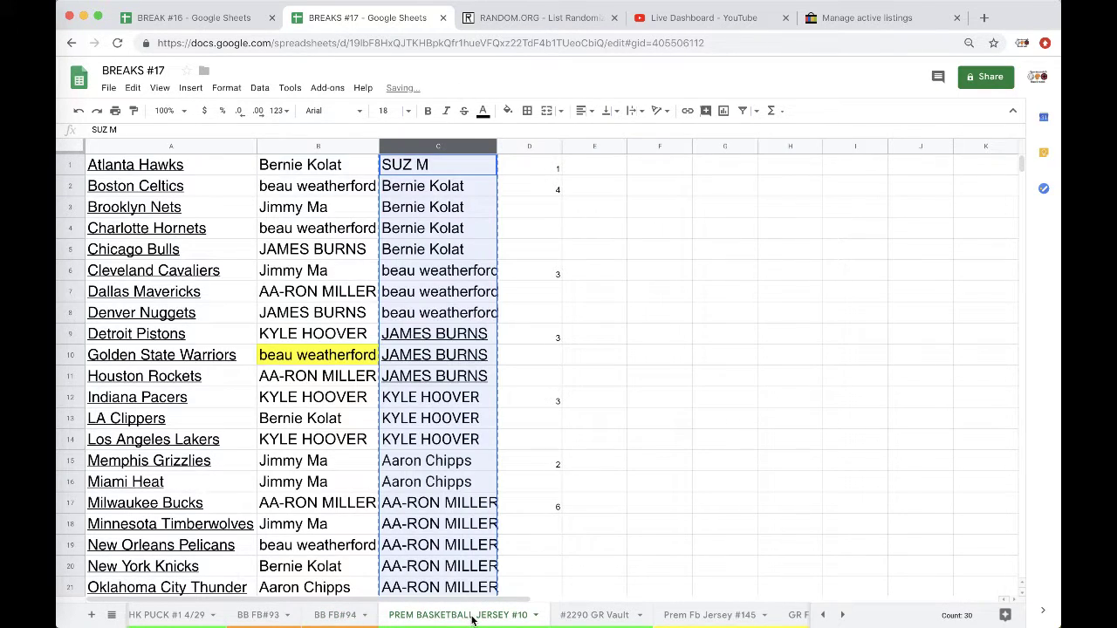
scroll(266, 617, "right", 5)
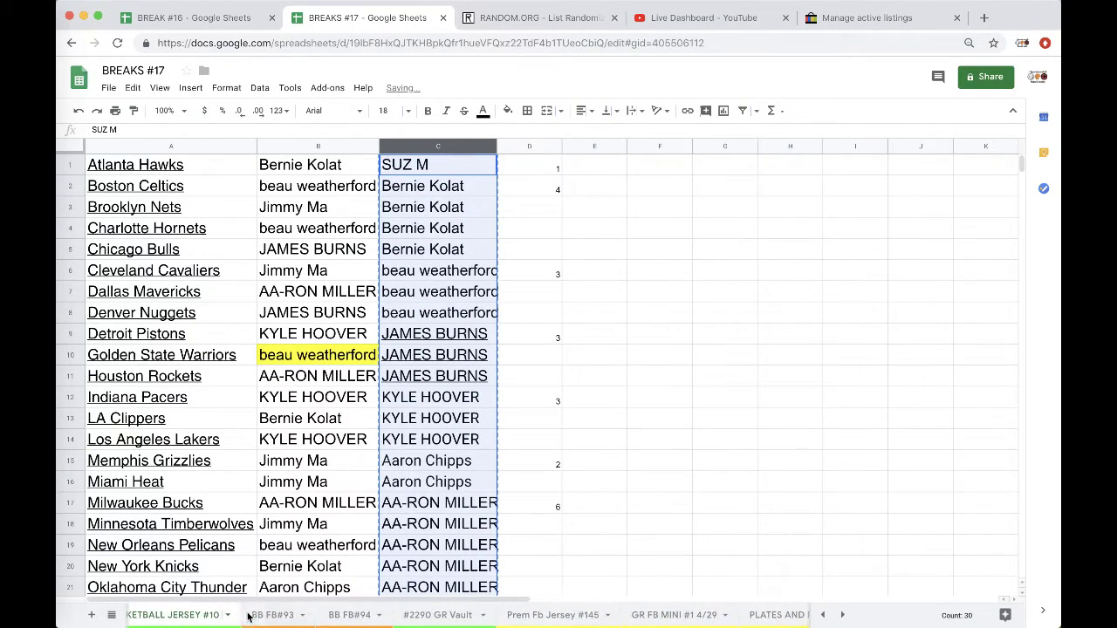
- Open the #2290 GR Vault sheet and bring up the OBS window
left_click(414, 618)
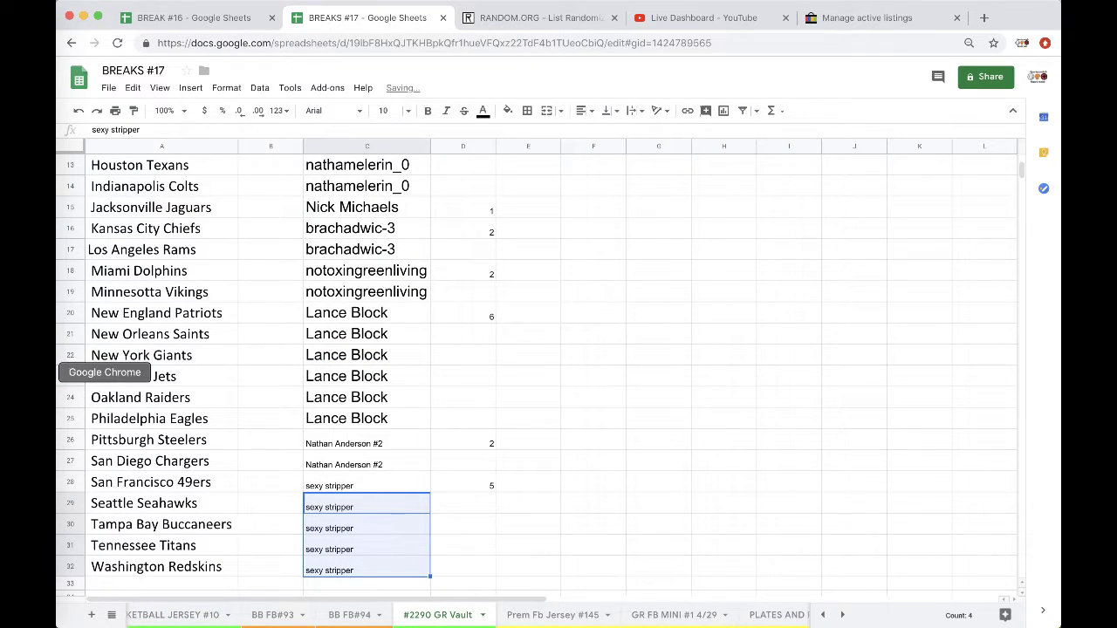
left_click(57, 314)
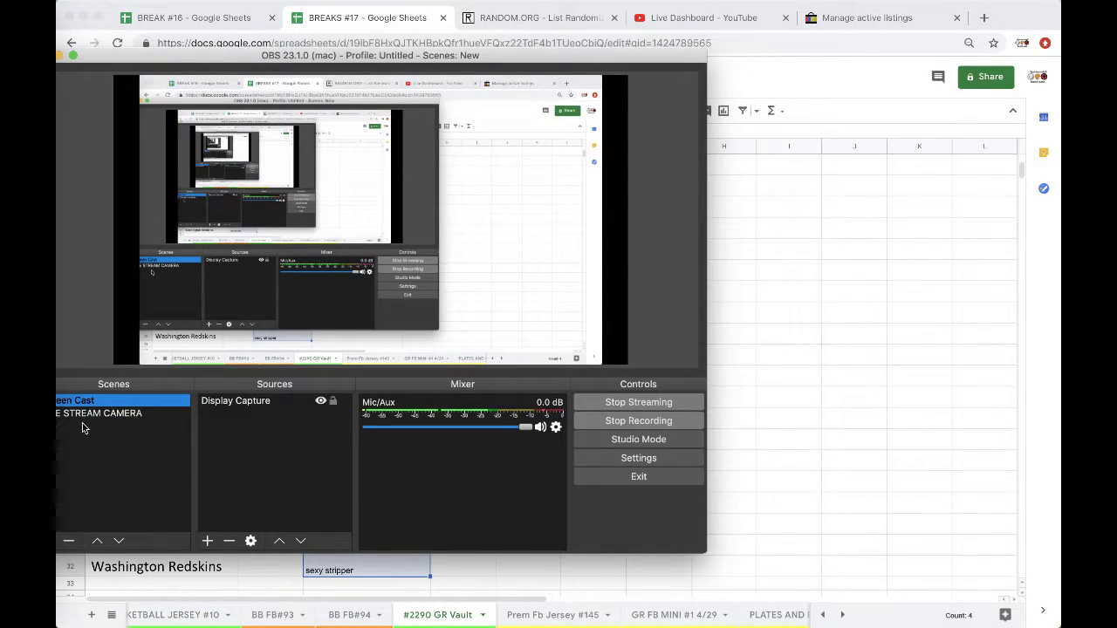